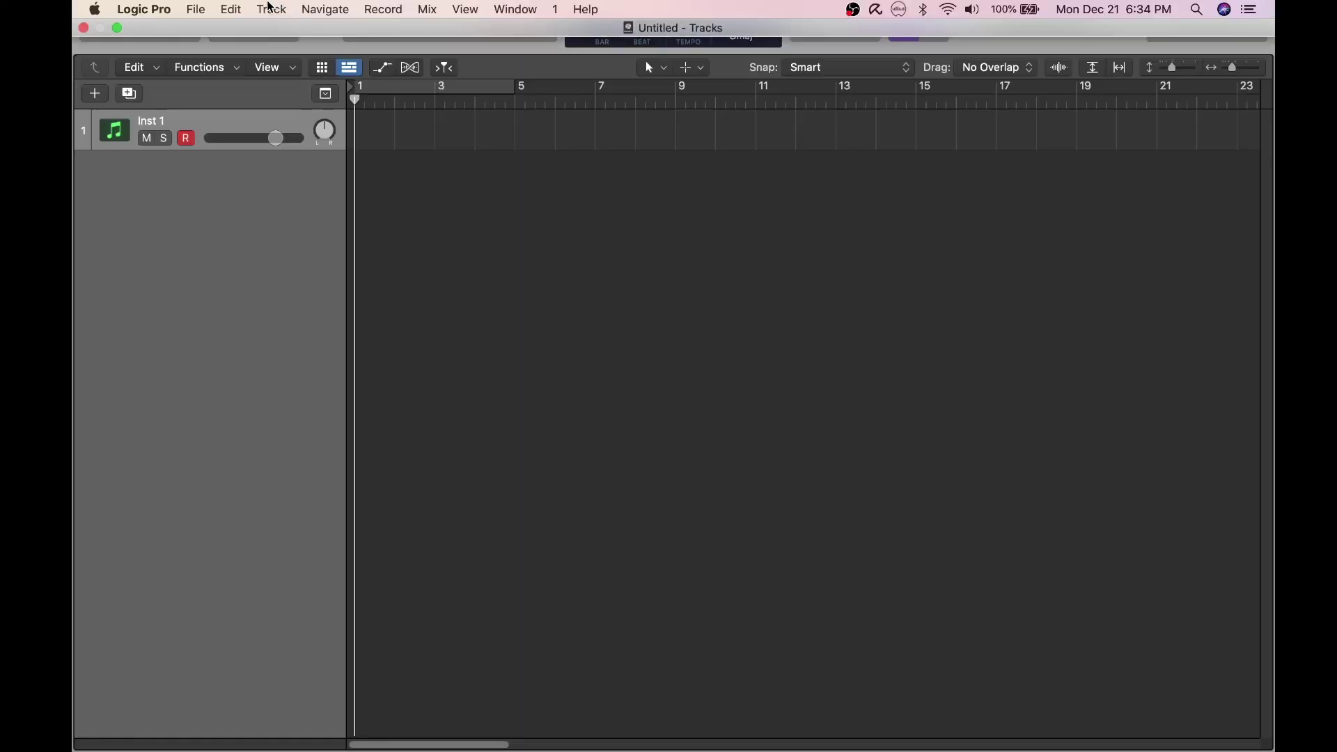
# - Create a new software instrument track
pyautogui.click(270, 7)
pyautogui.click(283, 31)
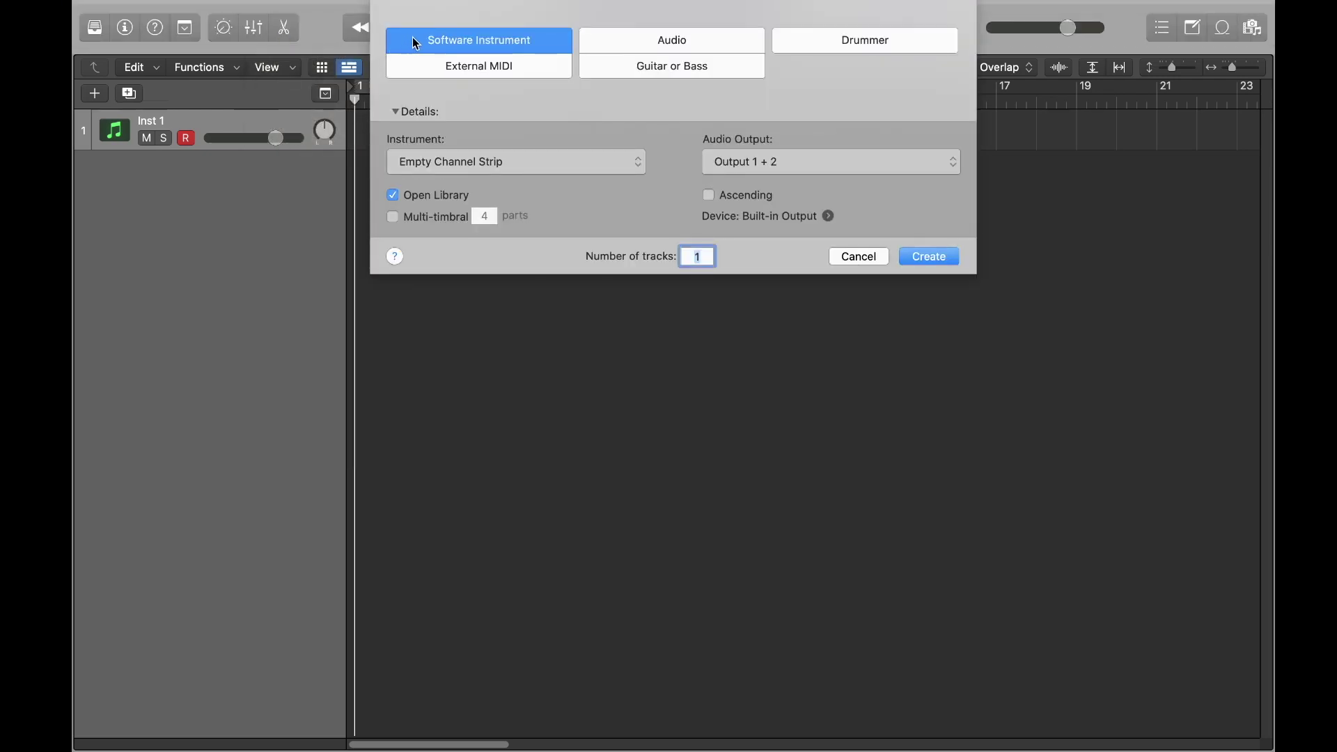
pyautogui.click(915, 259)
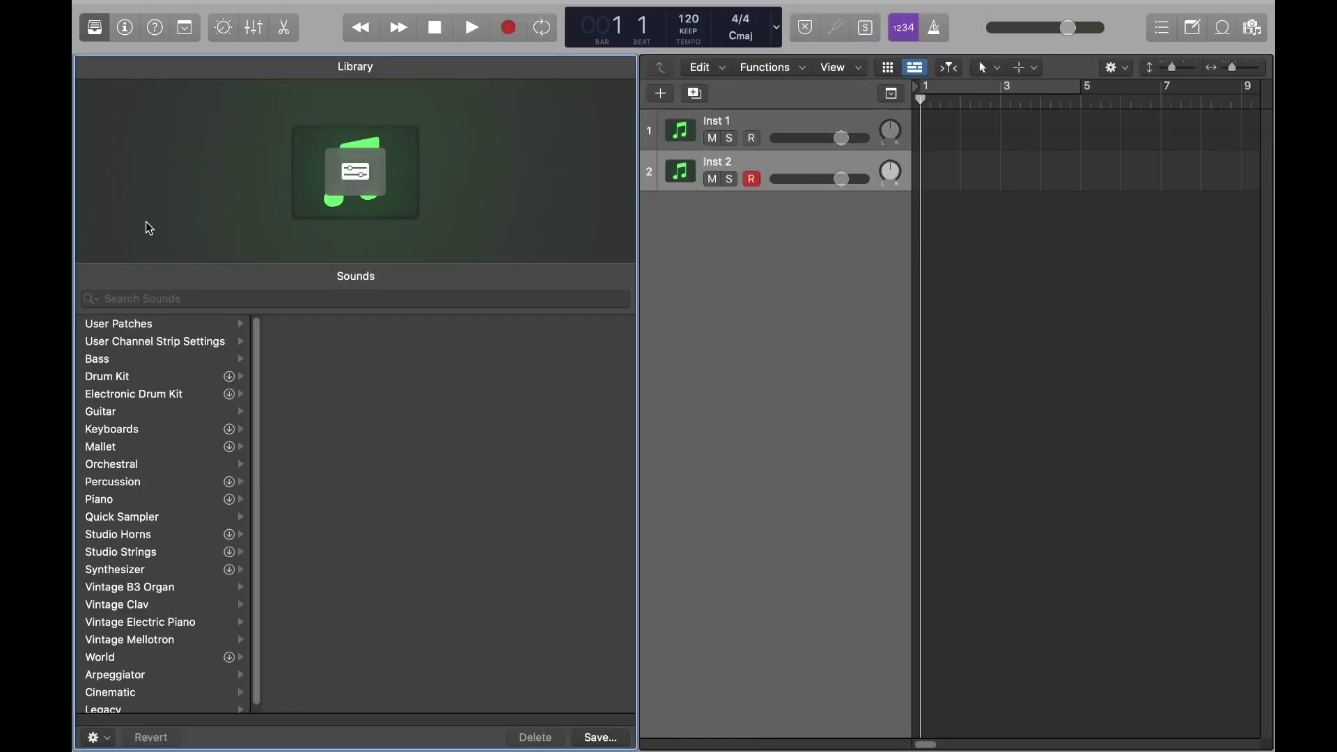
# - Load the Heavy acoustic drum kit from the Library onto the new track
pyautogui.click(132, 382)
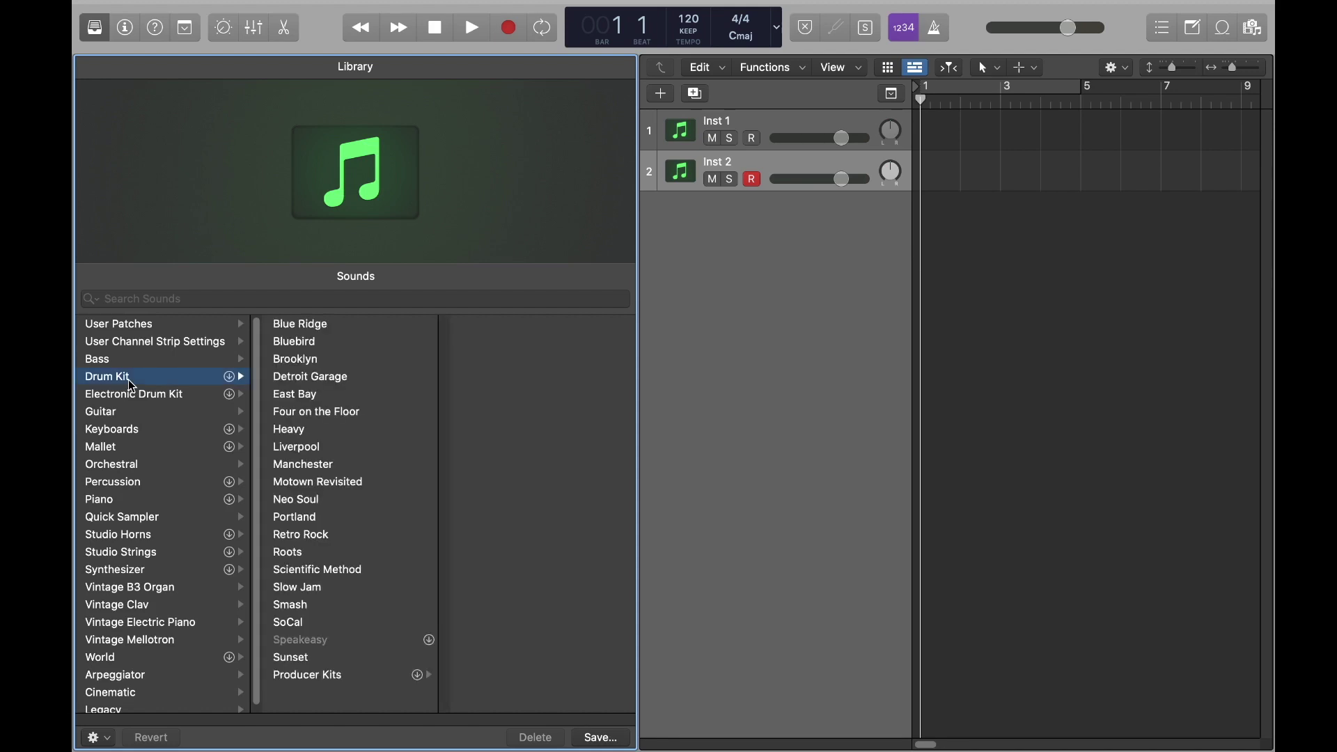
pyautogui.click(318, 433)
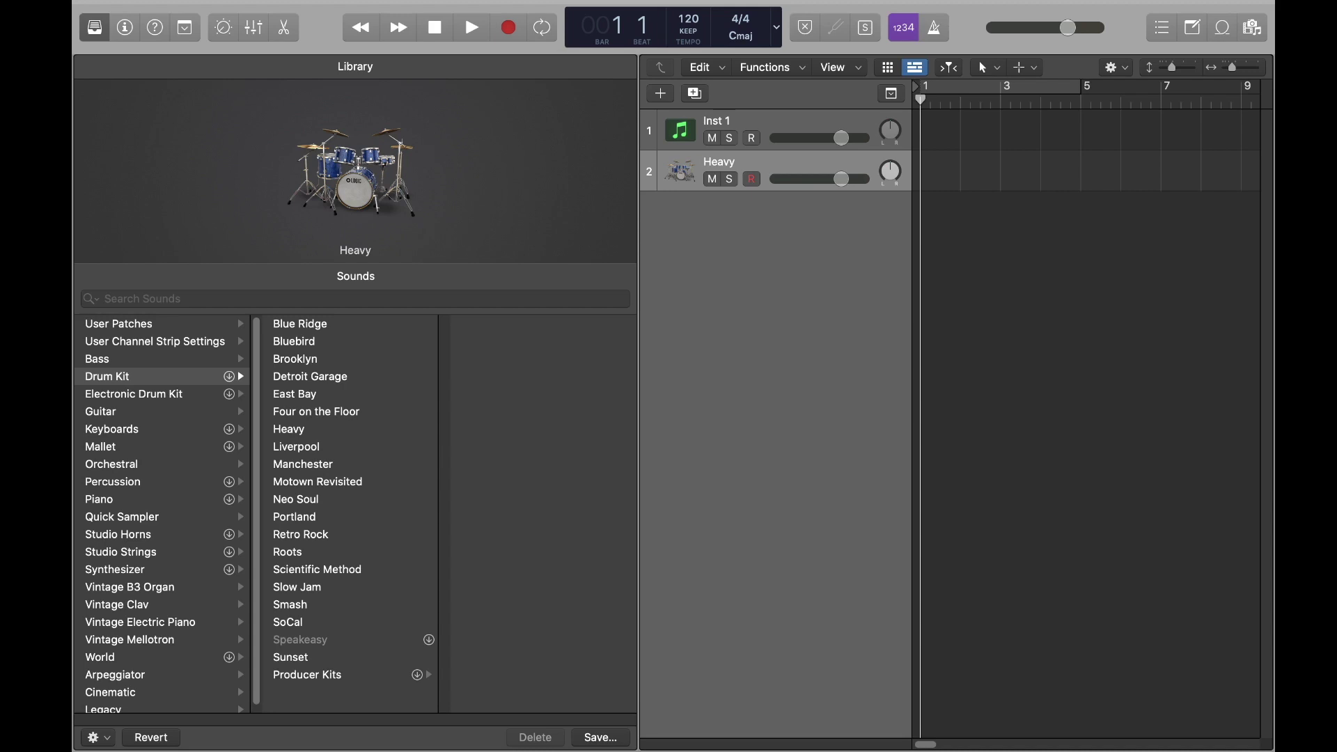
pyautogui.click(119, 399)
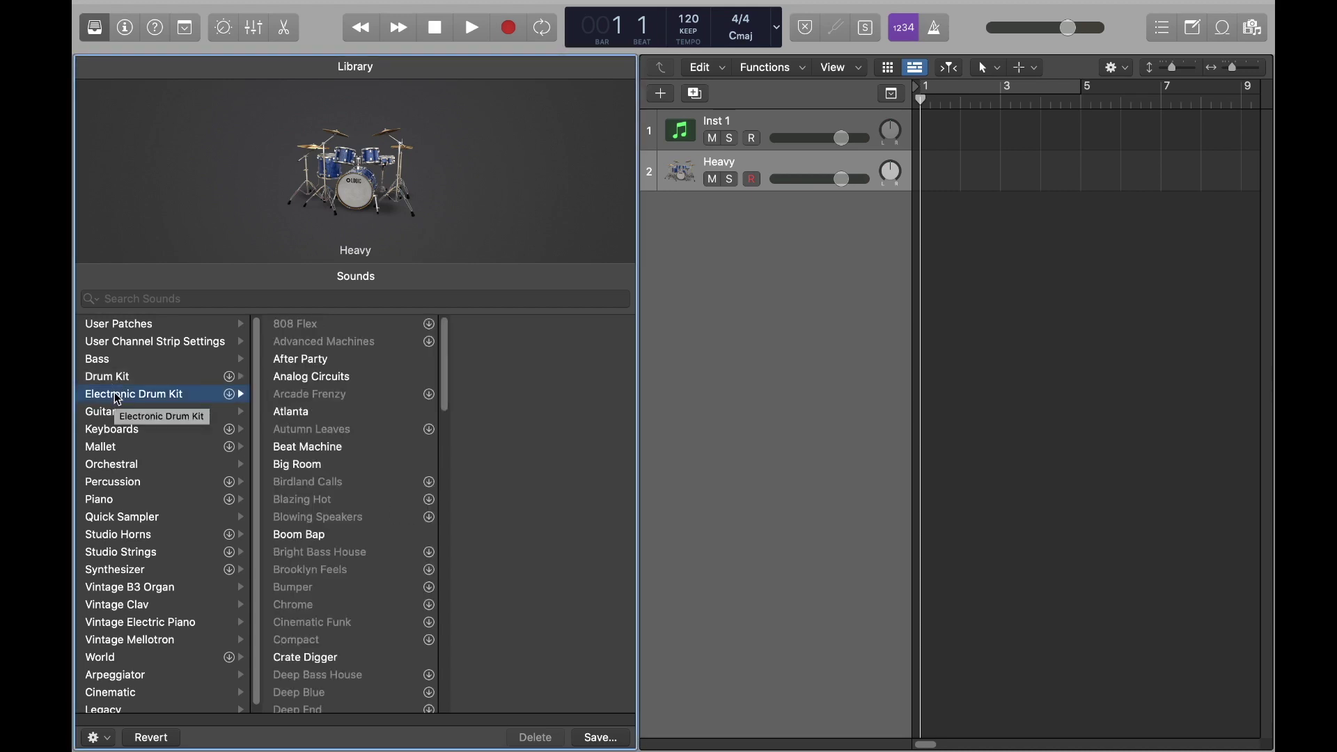
pyautogui.press('Up')
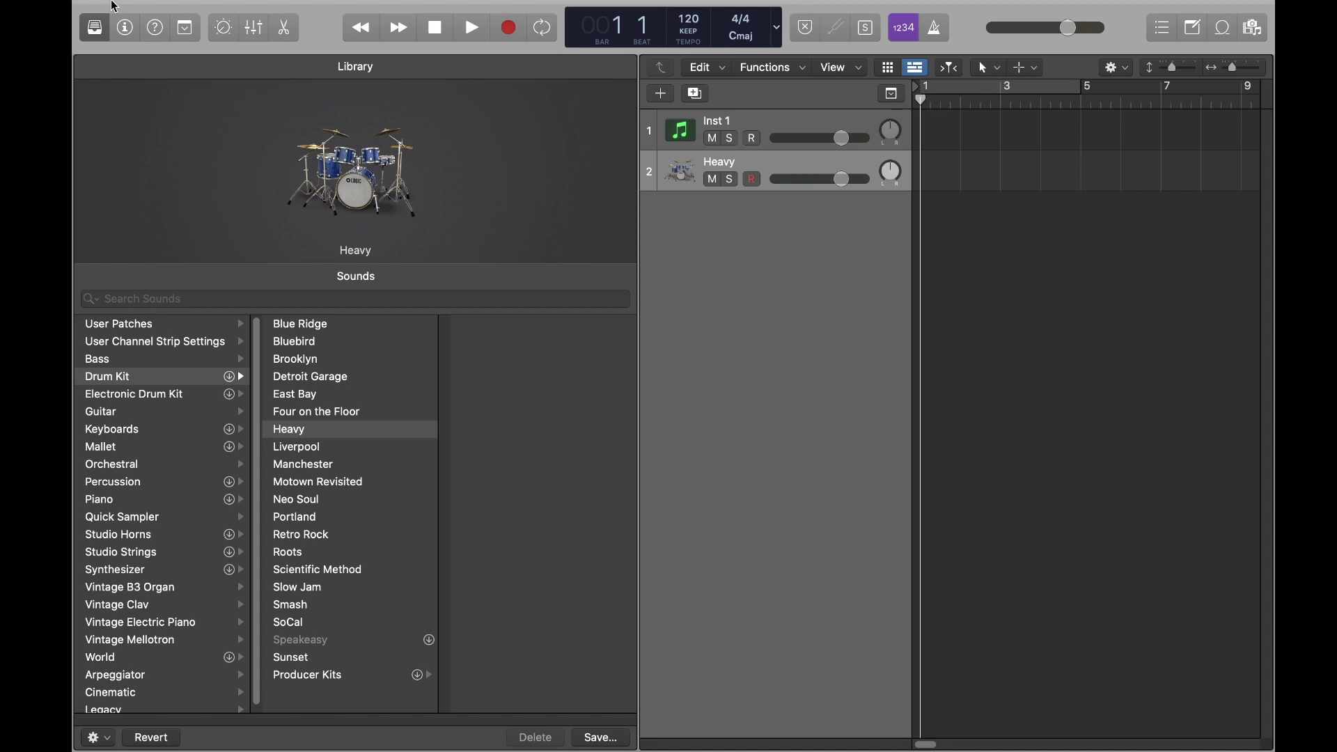
pyautogui.click(224, 29)
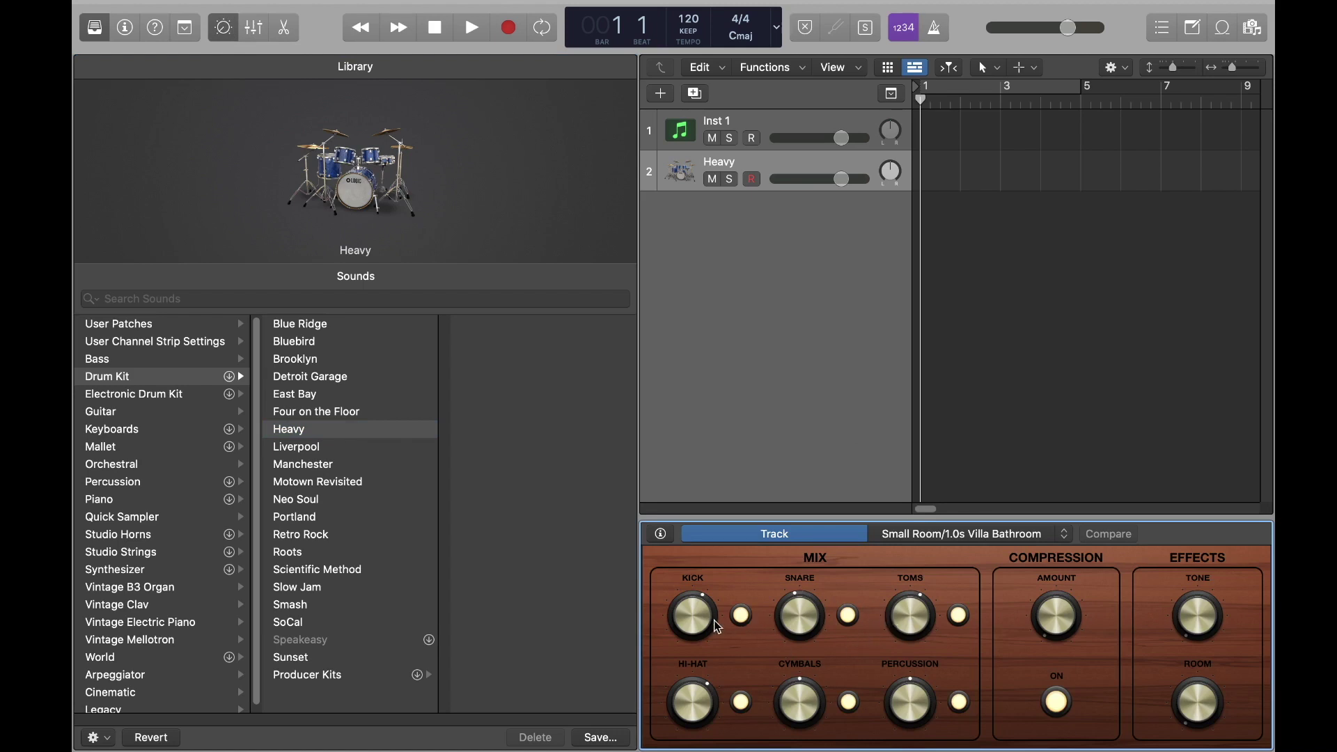
# - Boost the Heavy kit's kick to +4 dB and snare to +1 dB
pyautogui.moveTo(696, 628); pyautogui.dragTo(690, 611)
pyautogui.moveTo(811, 615)
pyautogui.mouseDown()
pyautogui.moveTo(809, 630)
pyautogui.moveTo(792, 613)
pyautogui.mouseUp()
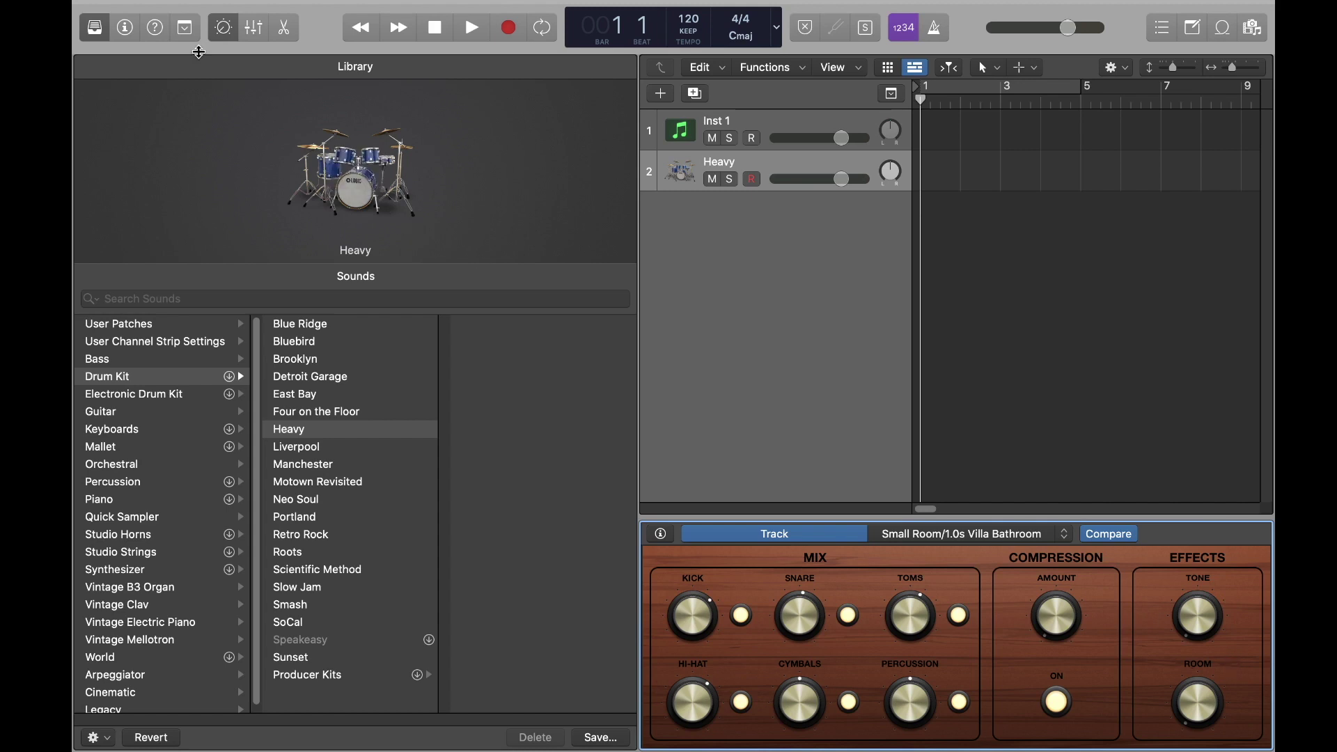
pyautogui.click(123, 30)
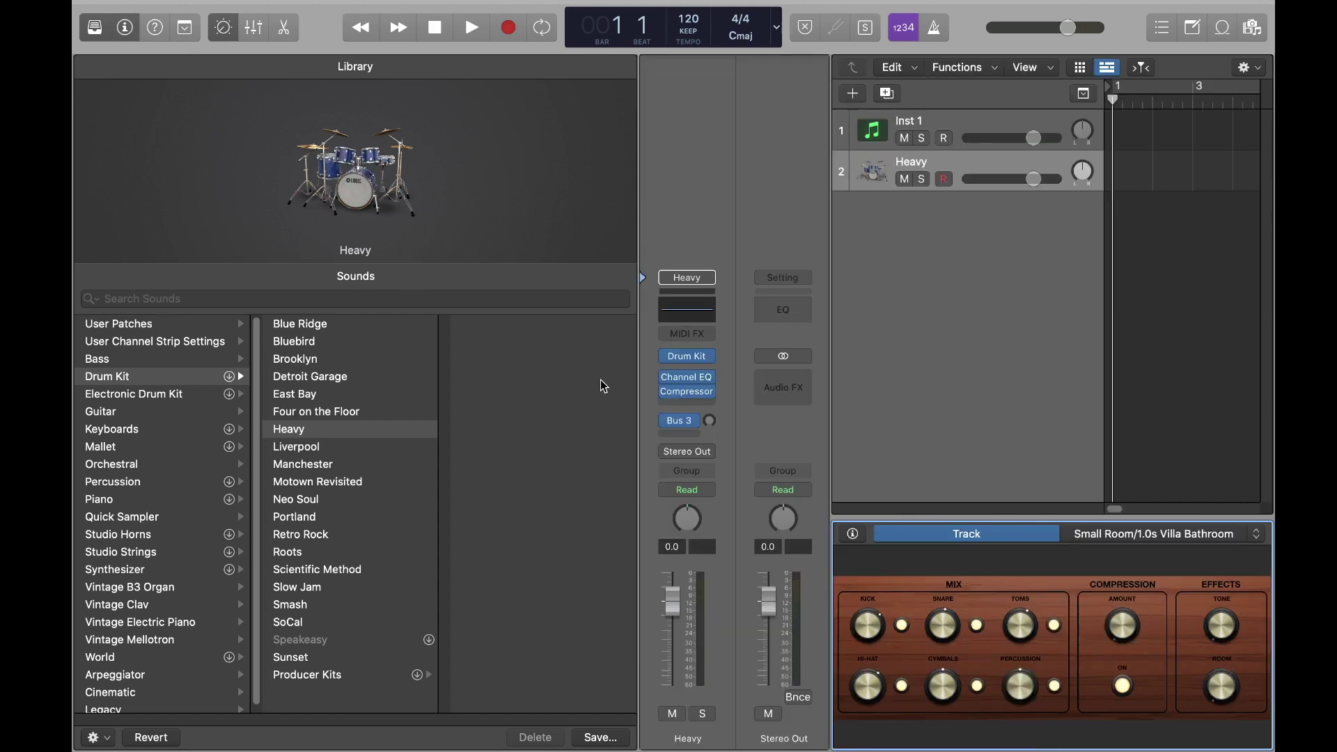
# - Insert a stereo Multipressor after the Compressor on the Heavy drum channel strip
pyautogui.click(687, 399)
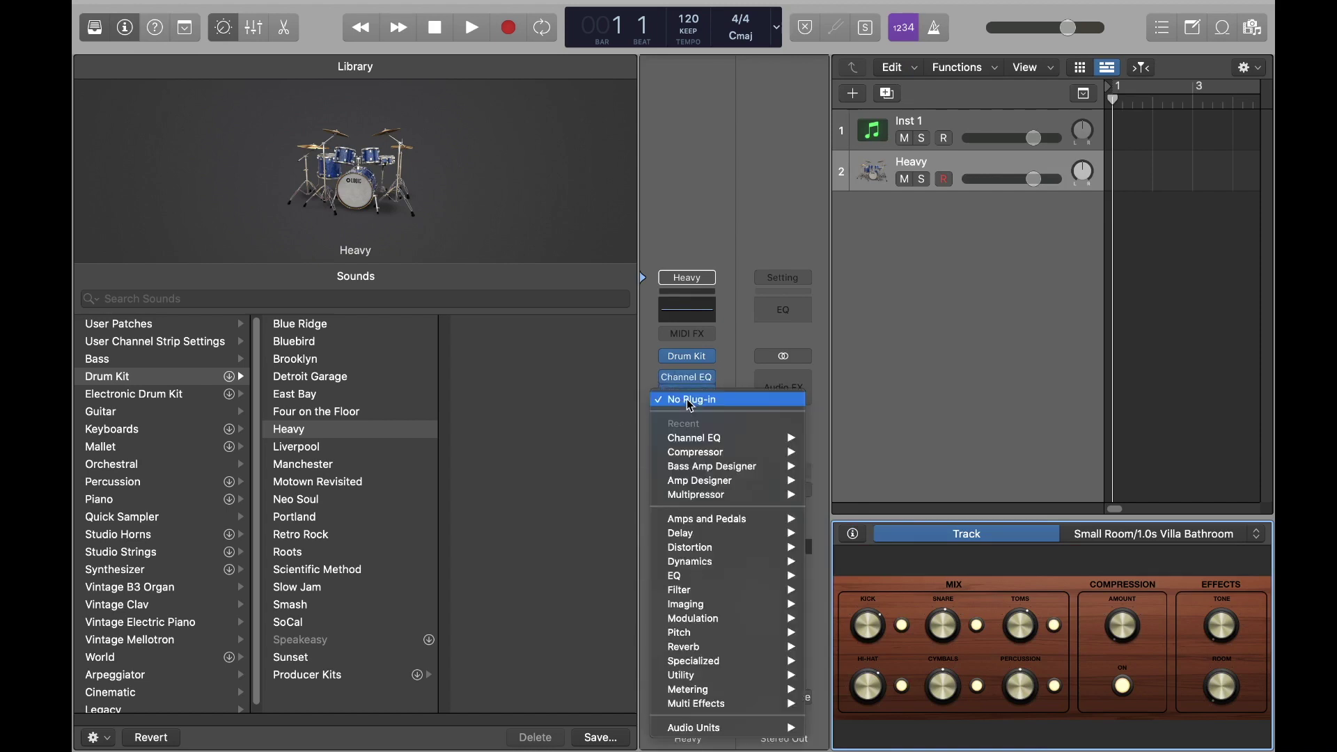
pyautogui.moveTo(749, 495)
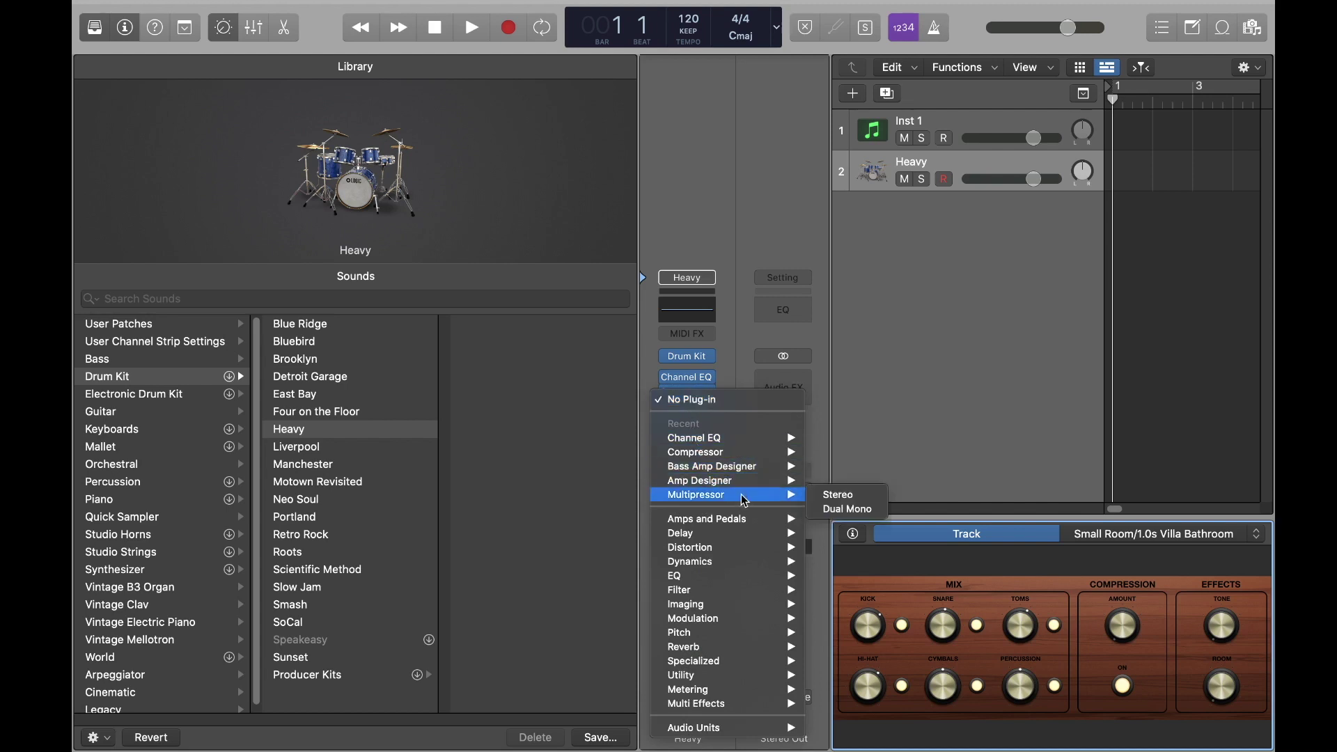
pyautogui.click(825, 495)
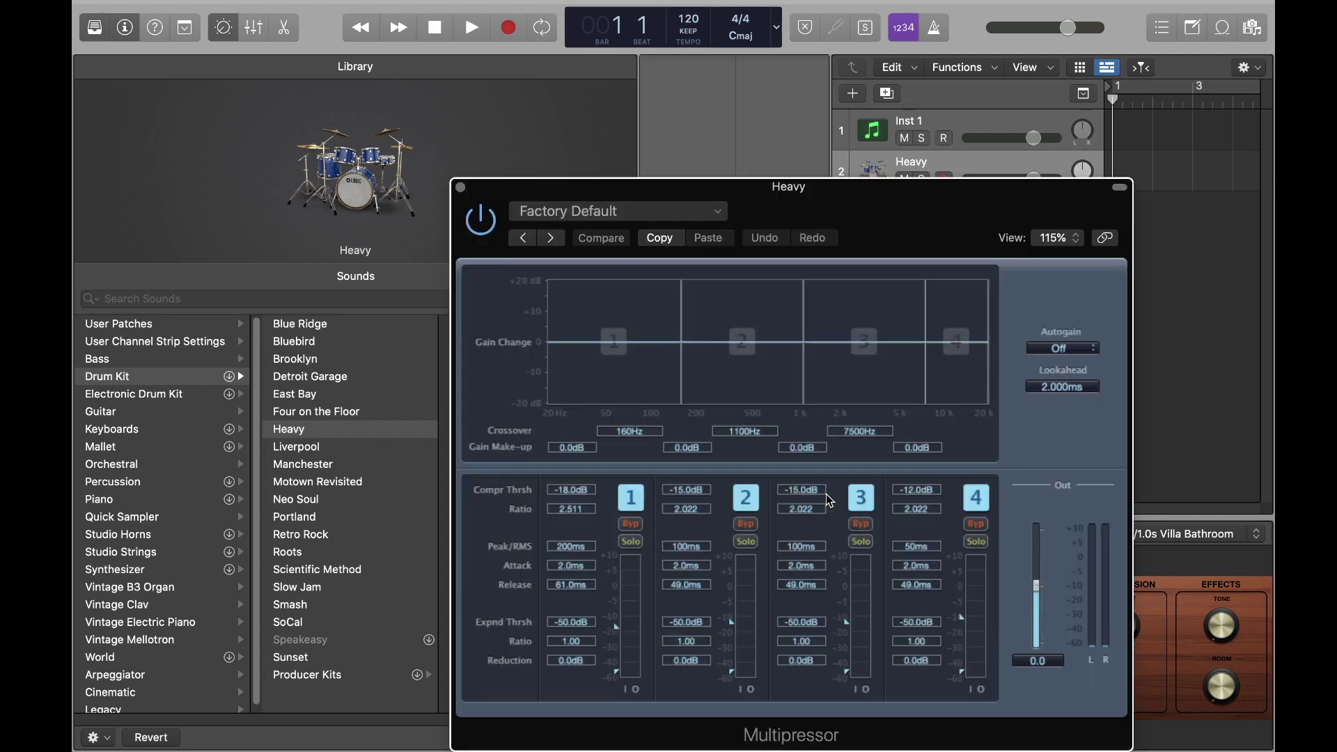
pyautogui.moveTo(819, 190); pyautogui.dragTo(573, 82)
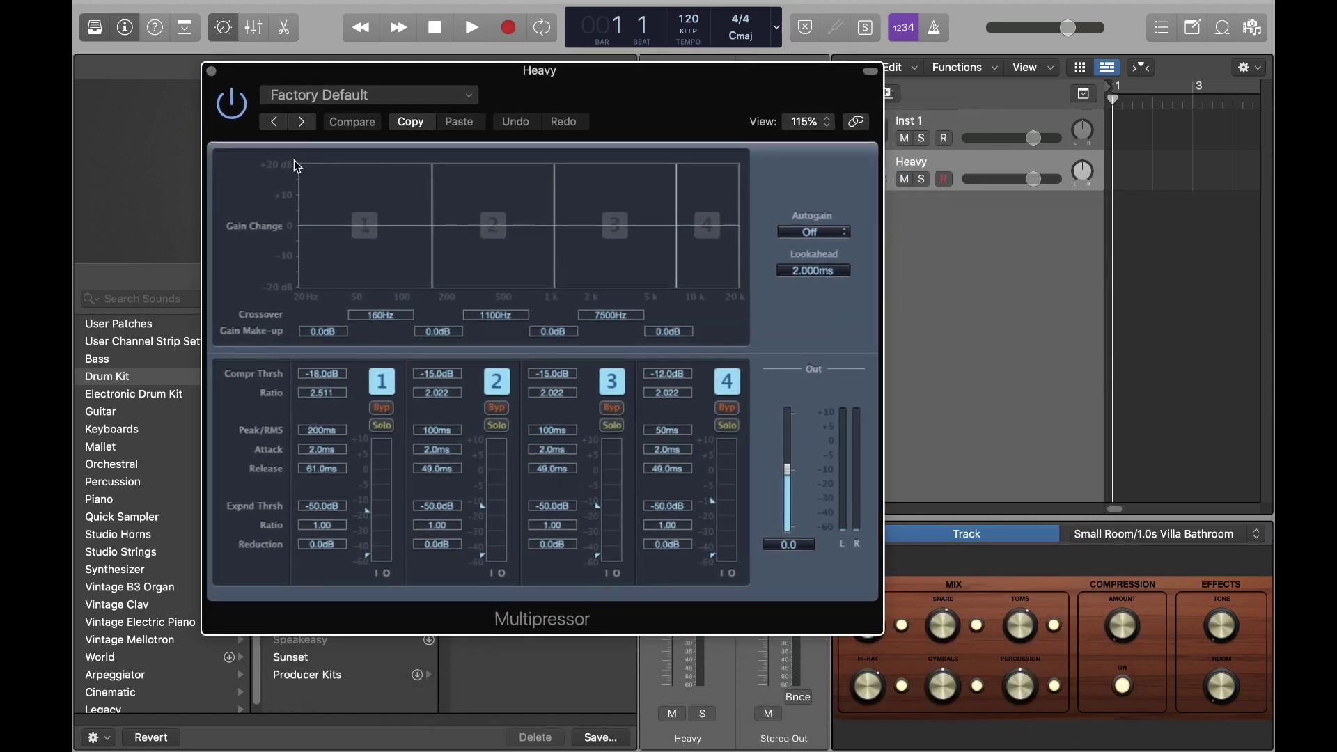
pyautogui.click(211, 73)
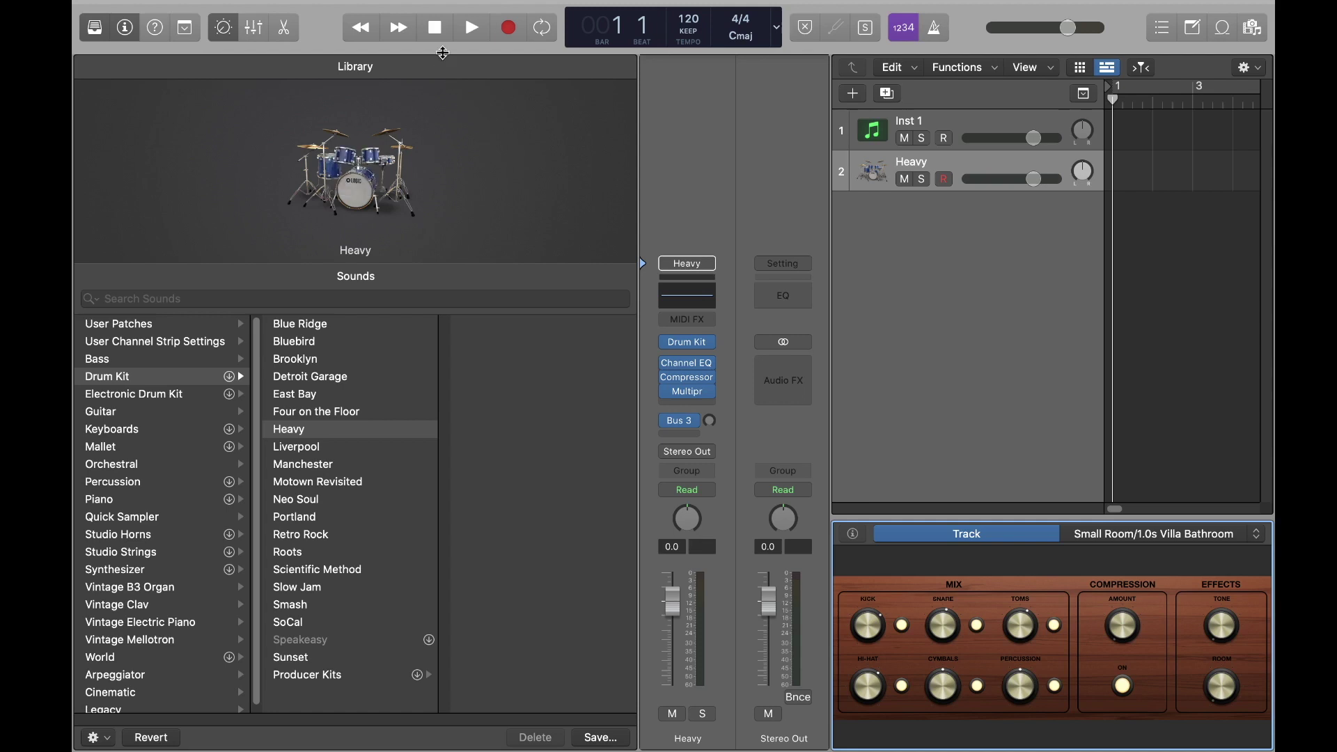
pyautogui.press('super+f')
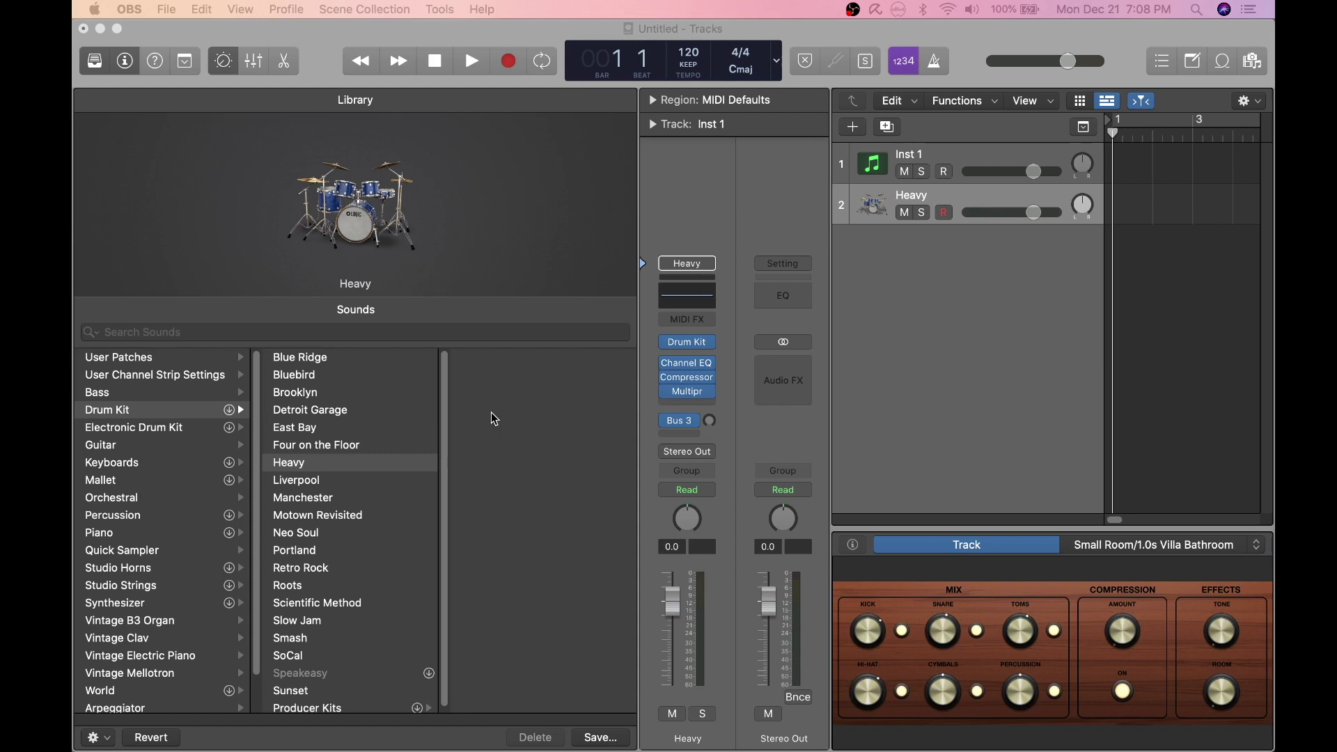
# - Save the drum track's channel strip setting under the name CustomSetOne
pyautogui.click(688, 266)
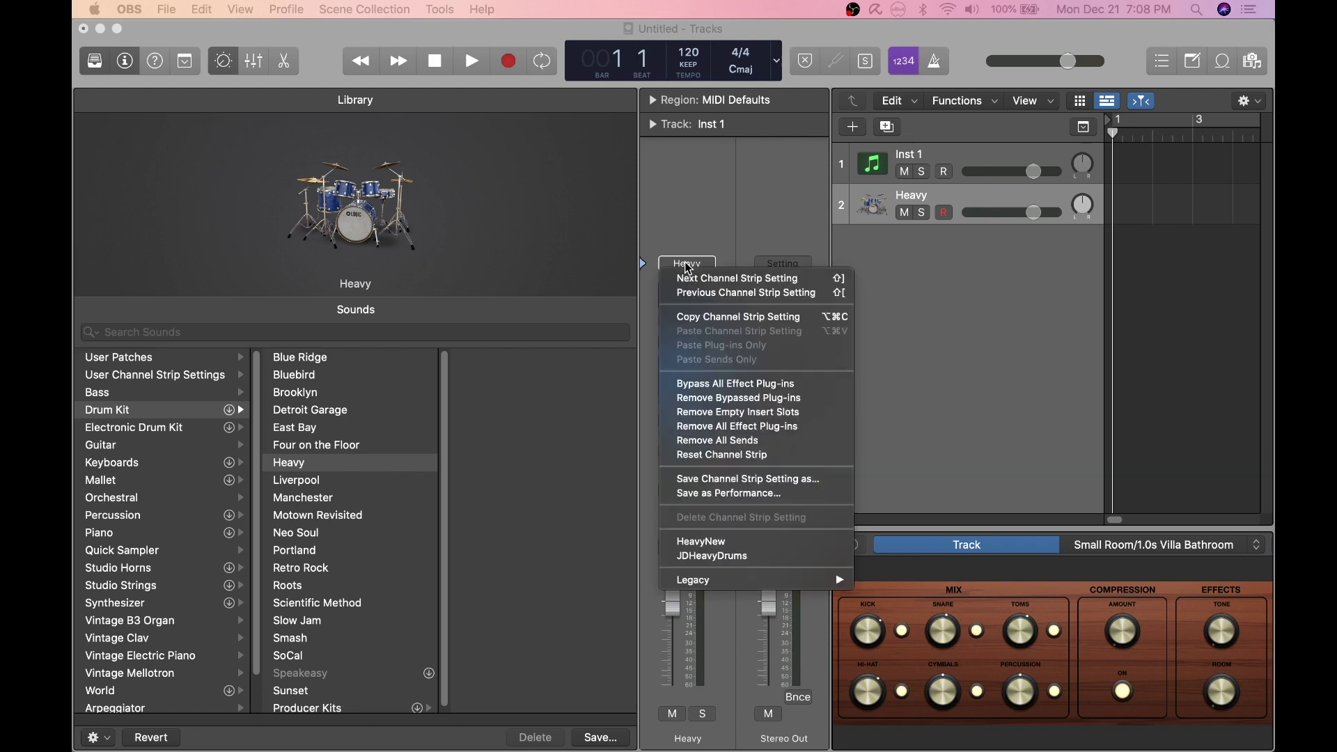
pyautogui.click(719, 480)
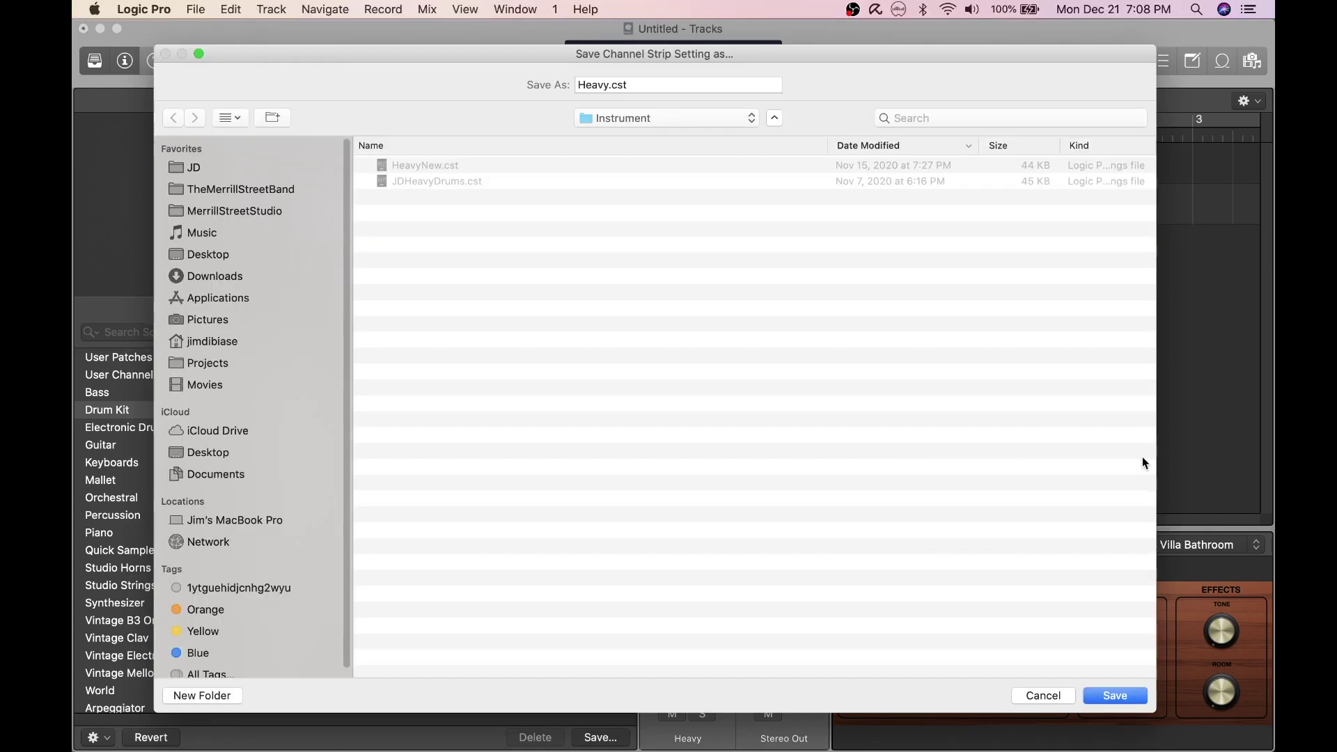
pyautogui.doubleClick(604, 84)
pyautogui.write('Custom')
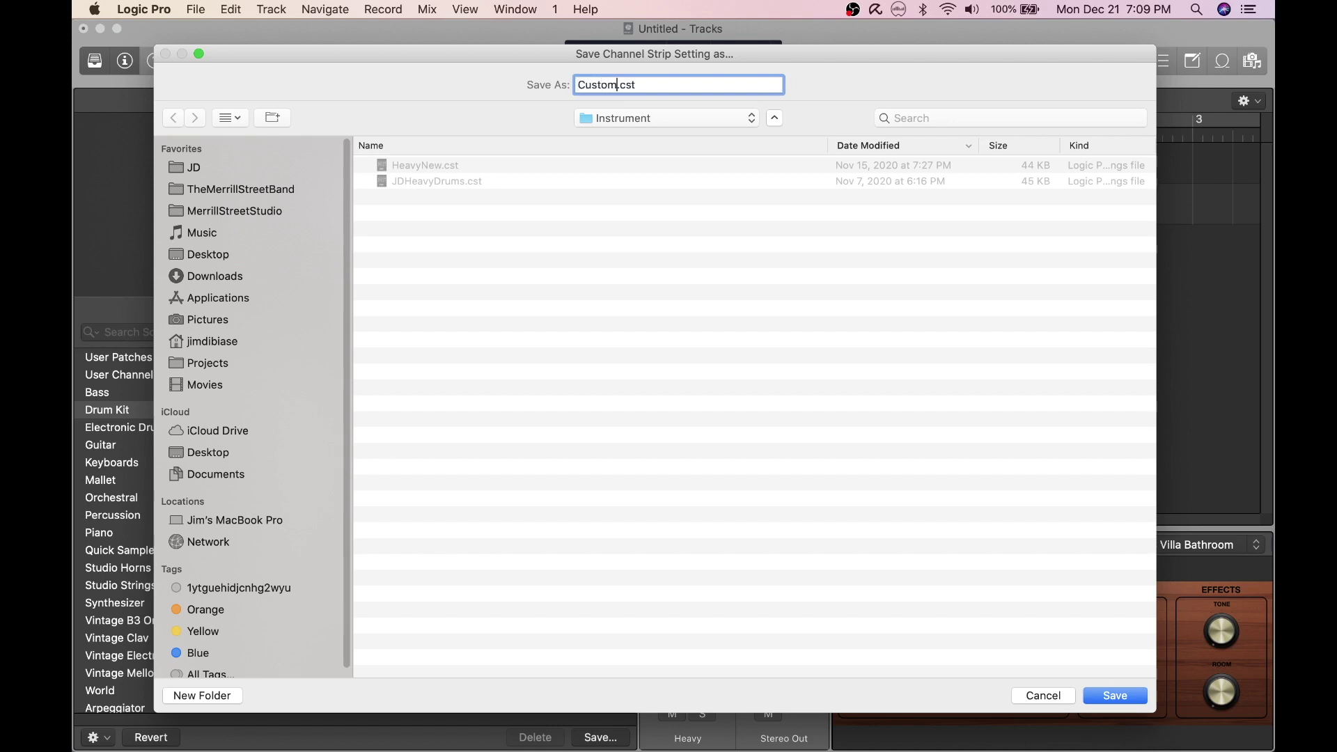
pyautogui.write('SetOne')
pyautogui.click(1111, 696)
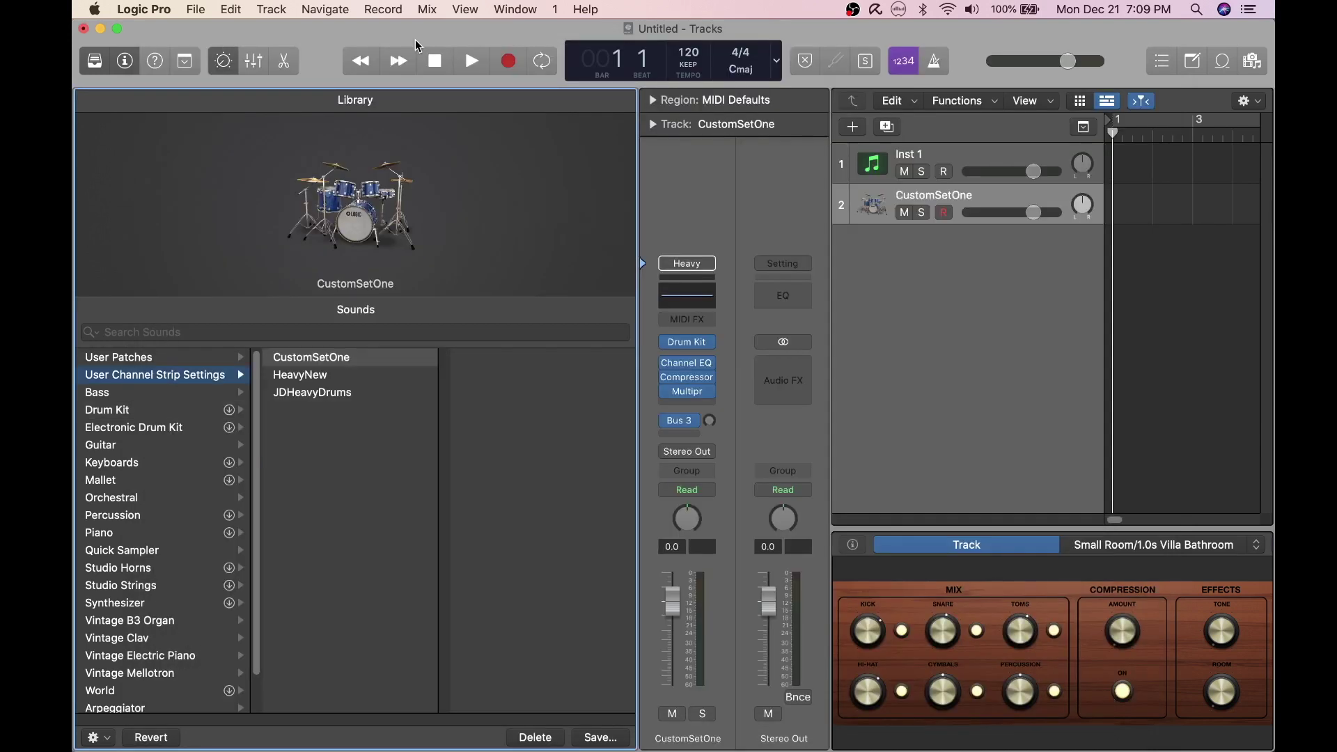
# - Create a new software instrument track and apply the CustomSetOne channel strip setting to it
pyautogui.click(271, 10)
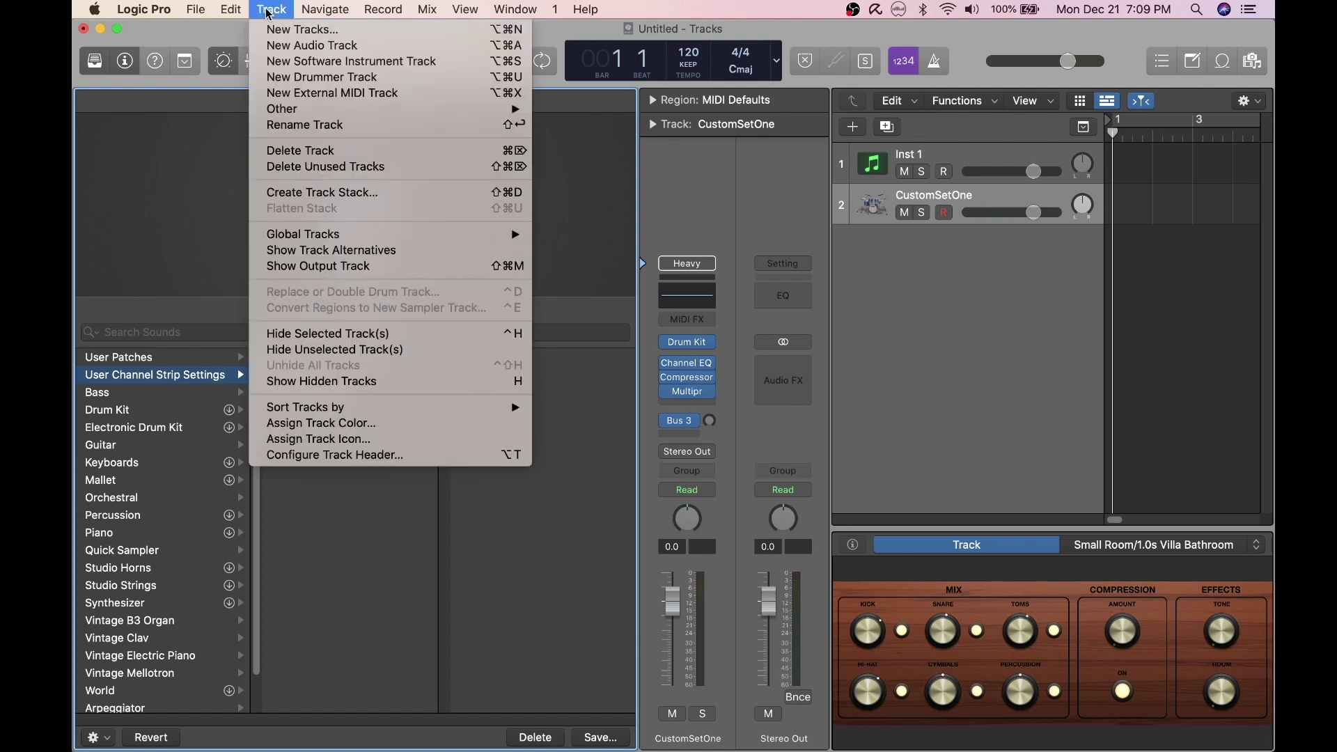
pyautogui.click(283, 62)
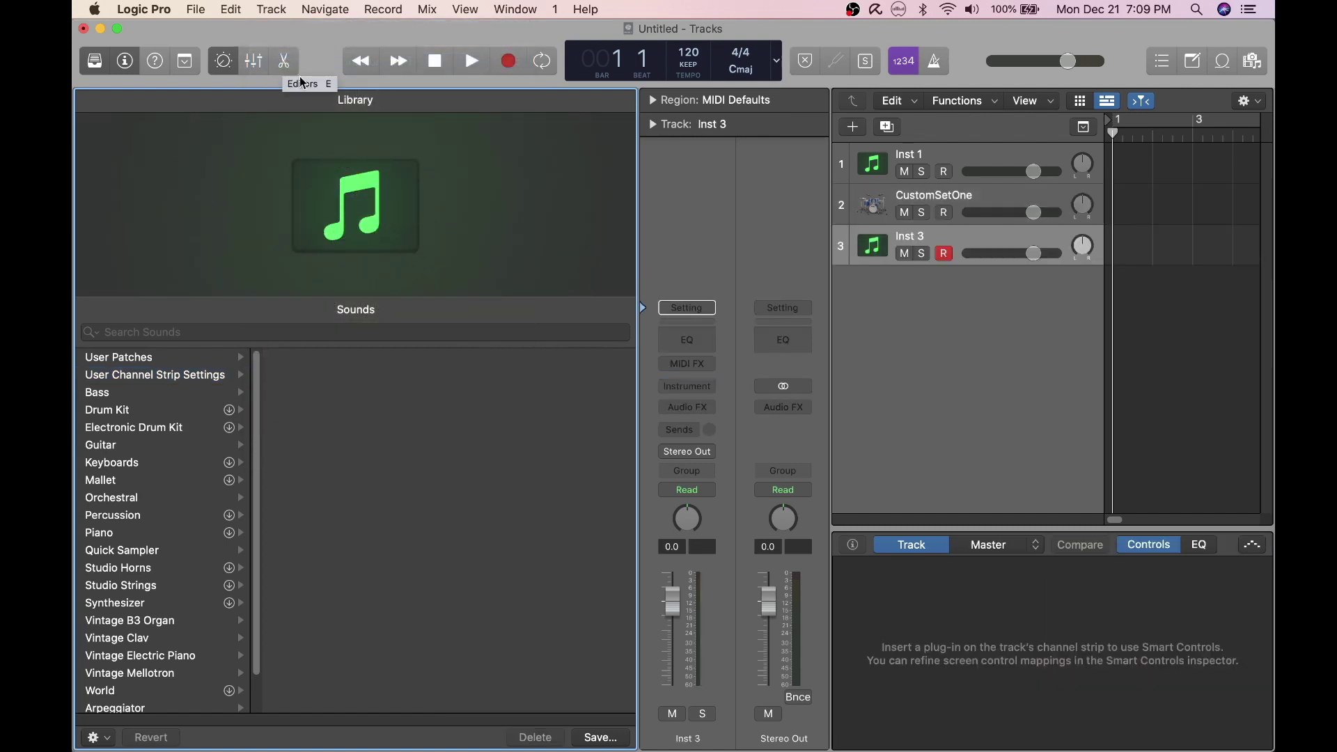
pyautogui.click(690, 311)
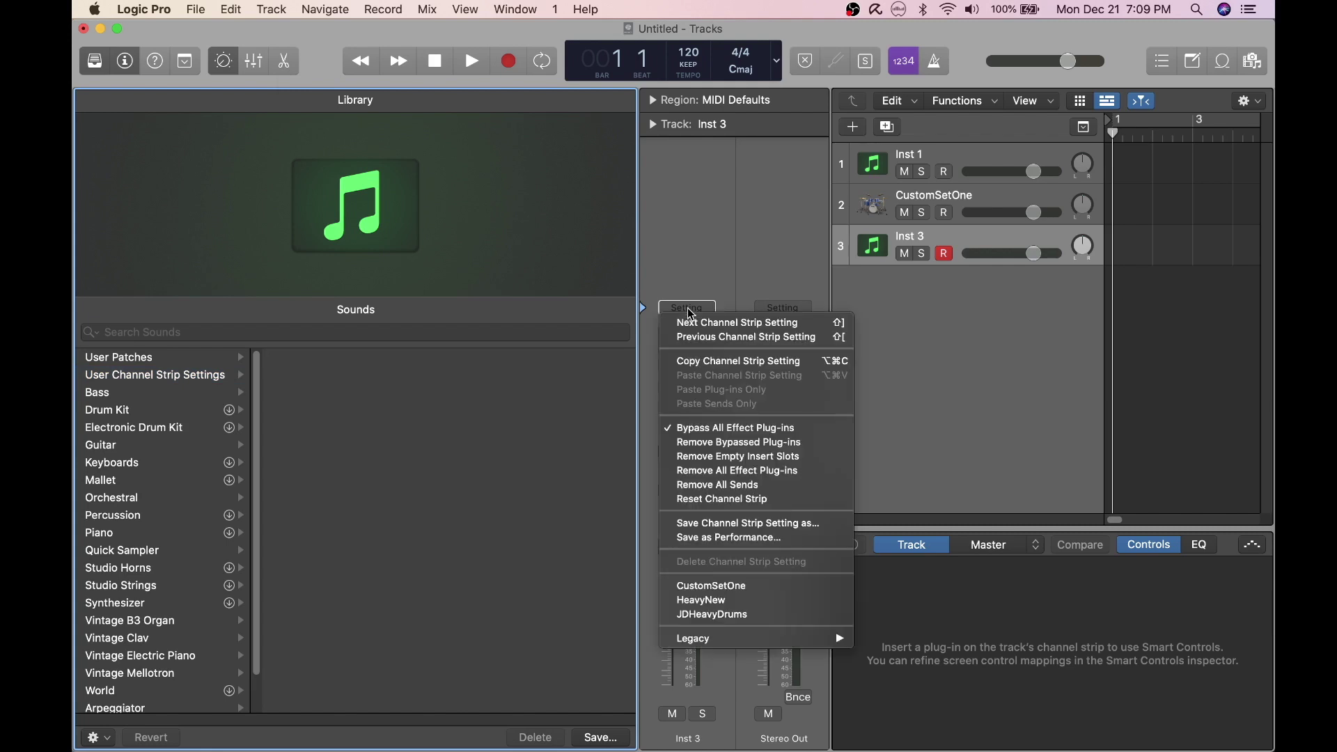
pyautogui.click(733, 587)
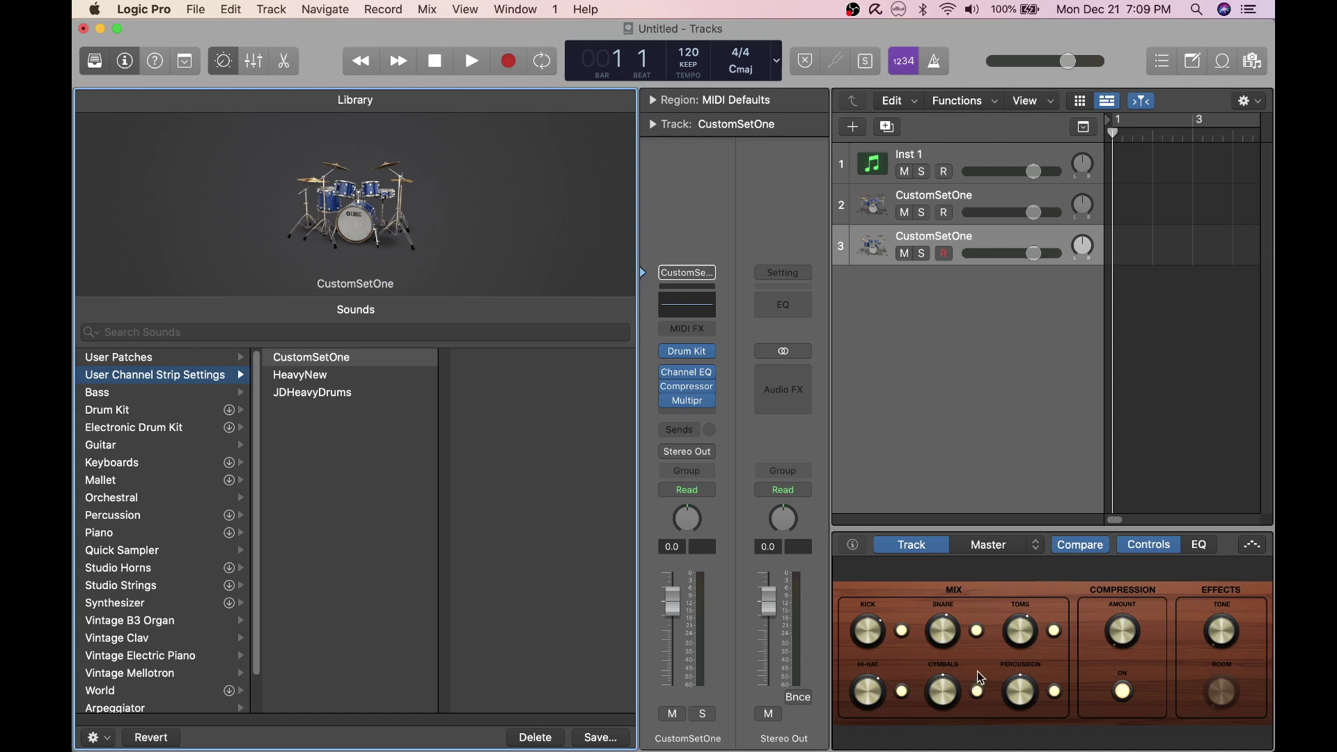
# - Raise toms to +5 dB and kick to +8 dB, then save the strip as CustomSetTwo
pyautogui.moveTo(1013, 636); pyautogui.dragTo(997, 629)
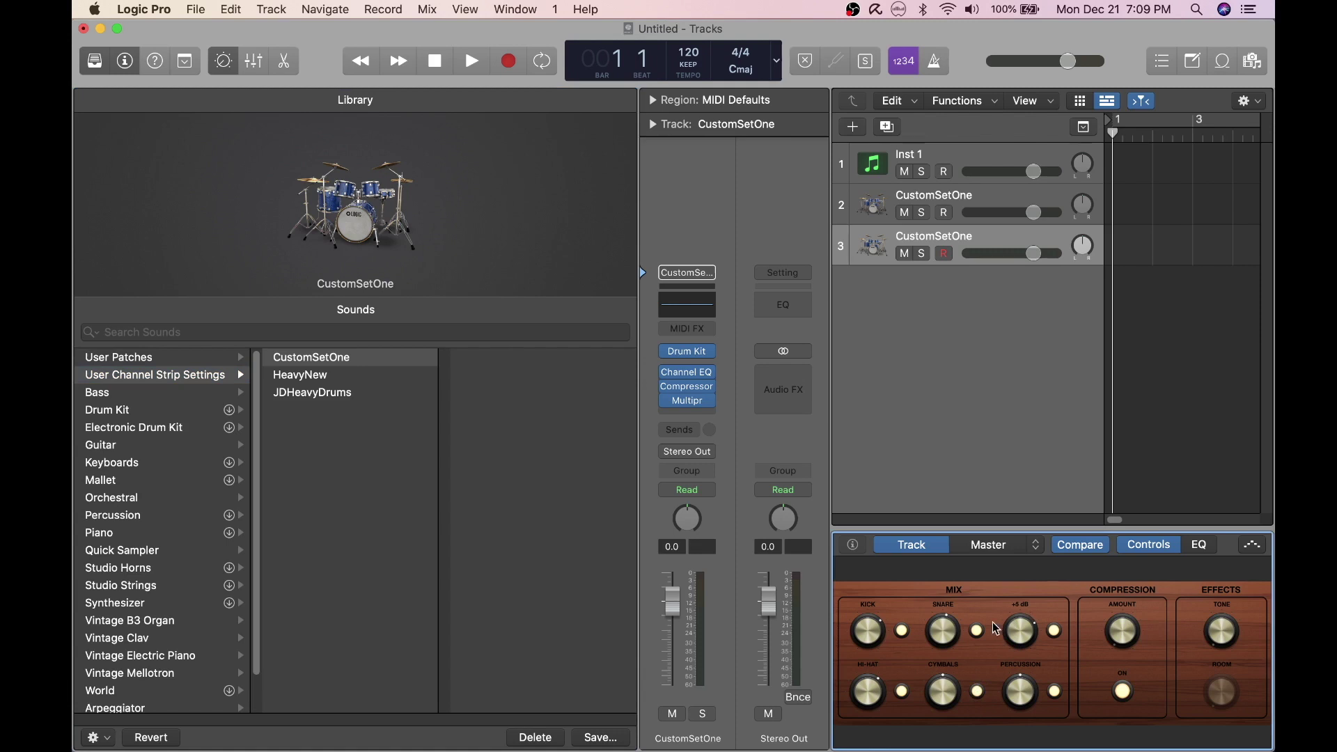
pyautogui.moveTo(864, 621); pyautogui.dragTo(862, 611)
pyautogui.moveTo(669, 408)
pyautogui.click(694, 274)
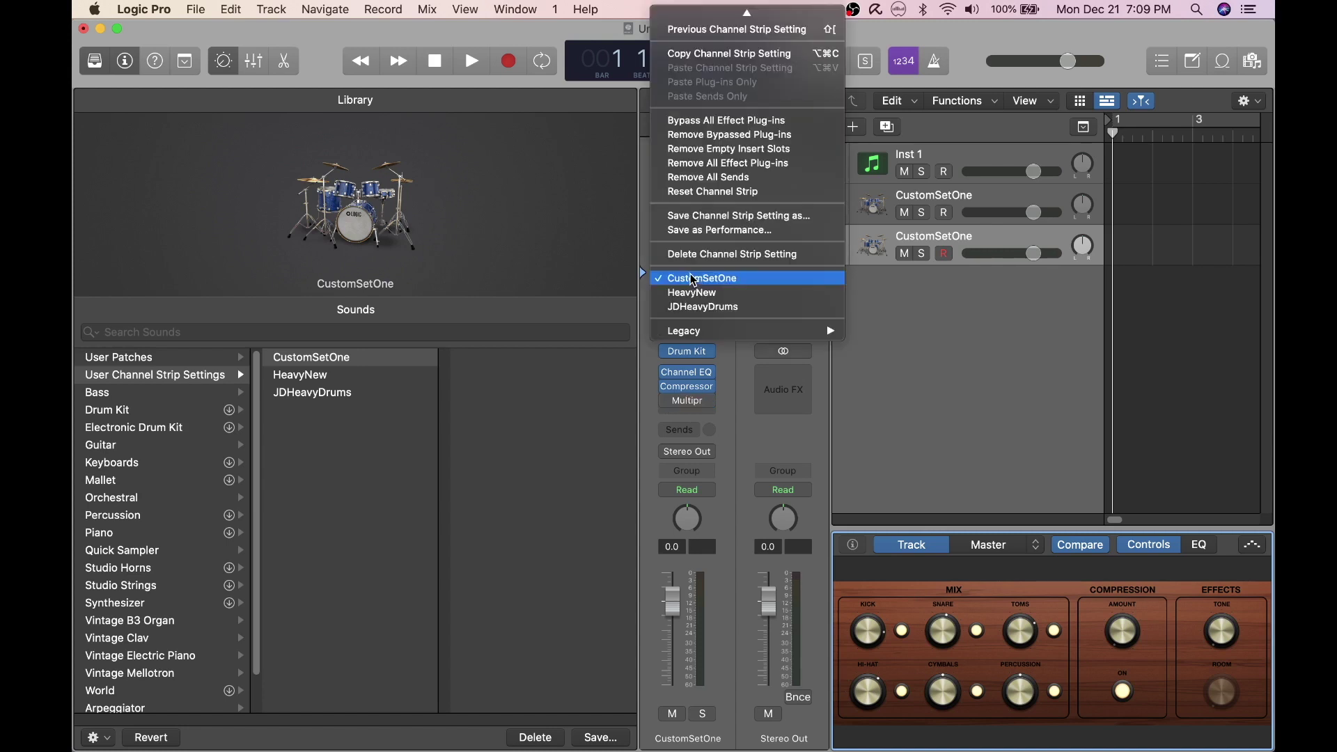
pyautogui.click(691, 216)
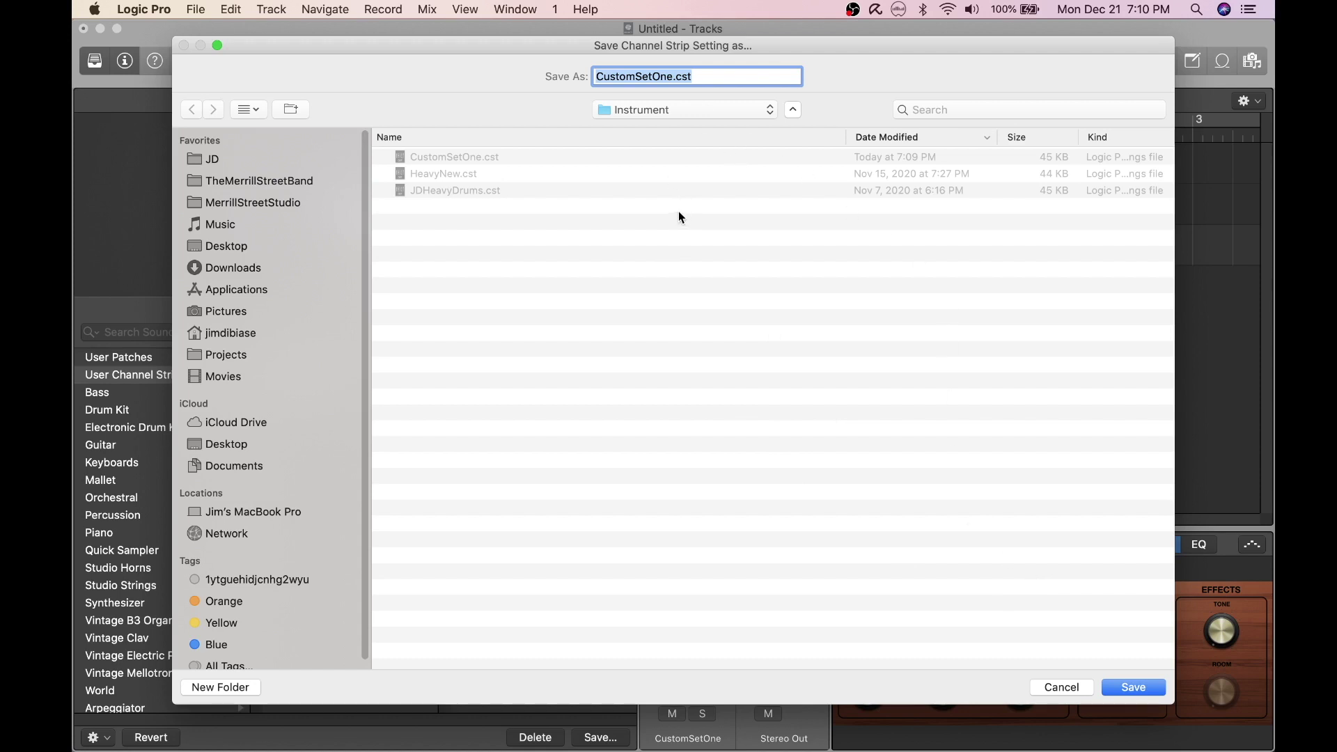
pyautogui.click(687, 77)
pyautogui.press('BackSpace')
pyautogui.press('BackSpace')
pyautogui.press('BackSpace')
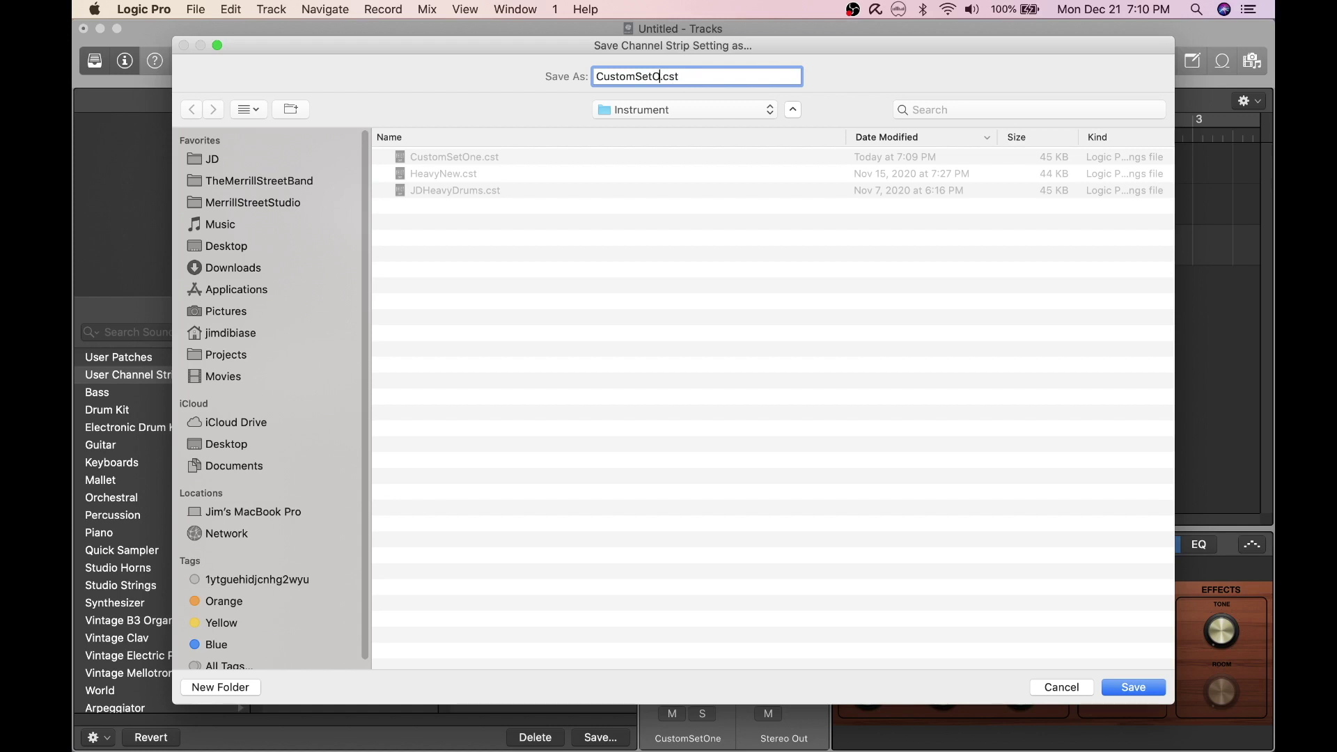
pyautogui.write('TWo')
pyautogui.press('BackSpace')
pyautogui.press('BackSpace')
pyautogui.write('wo')
pyautogui.click(1123, 690)
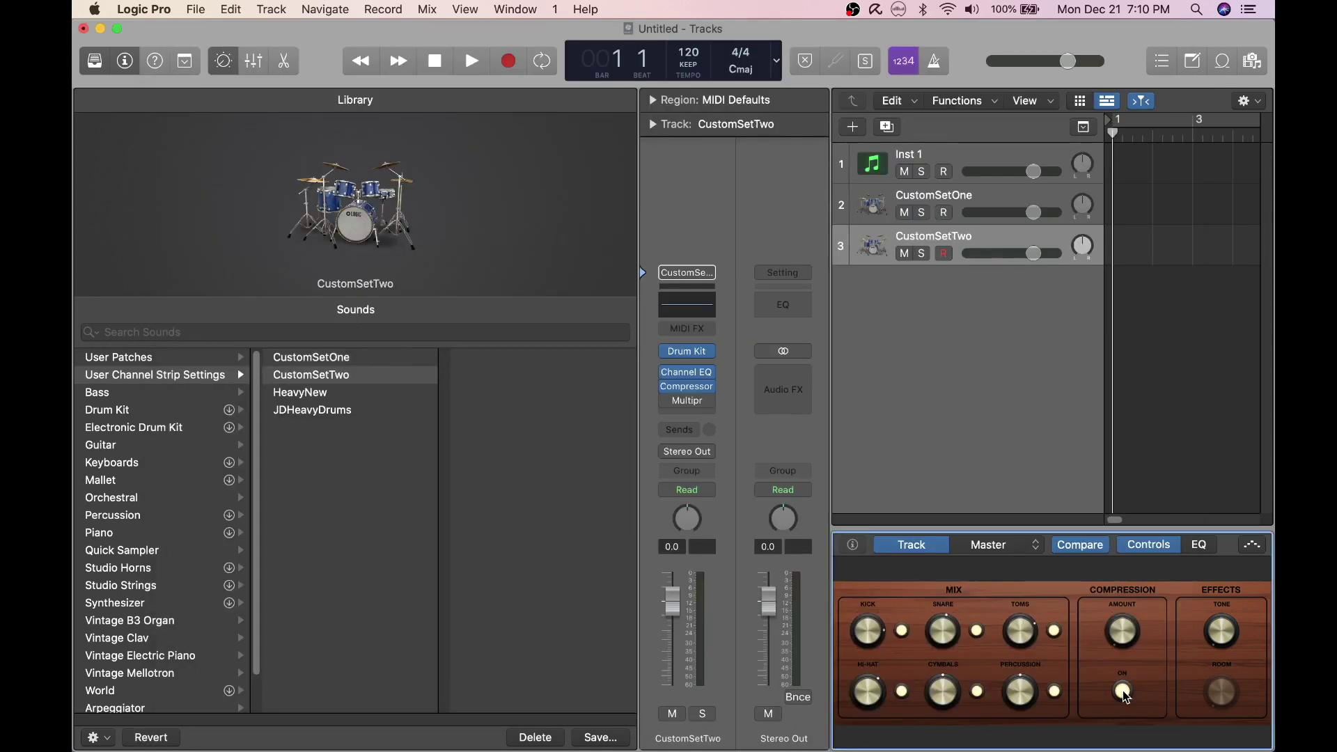